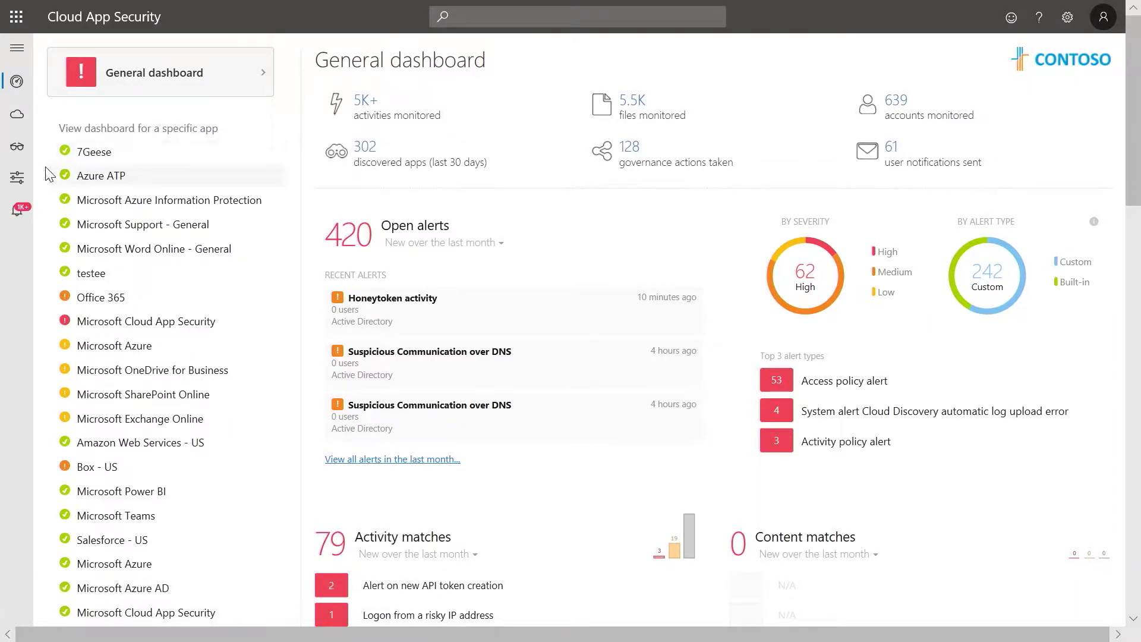
- Filter the Policy templates list to the Threat detection category, showing 5 of 38 templates
{"action": "mouse_move", "coordinate": [18, 181]}
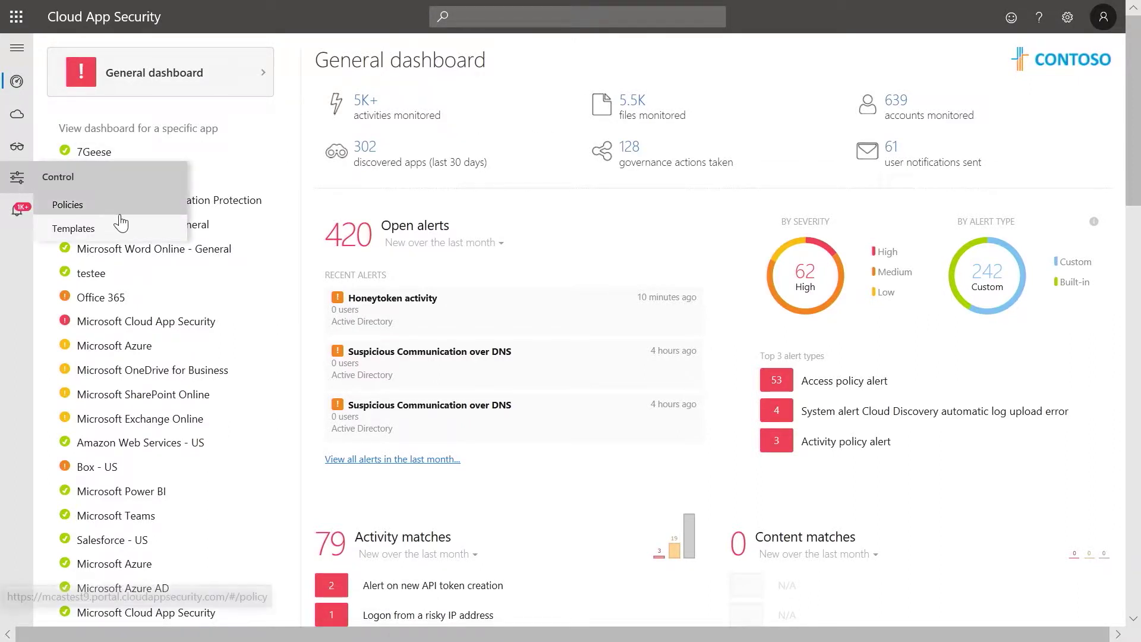
{"action": "left_click", "coordinate": [138, 234]}
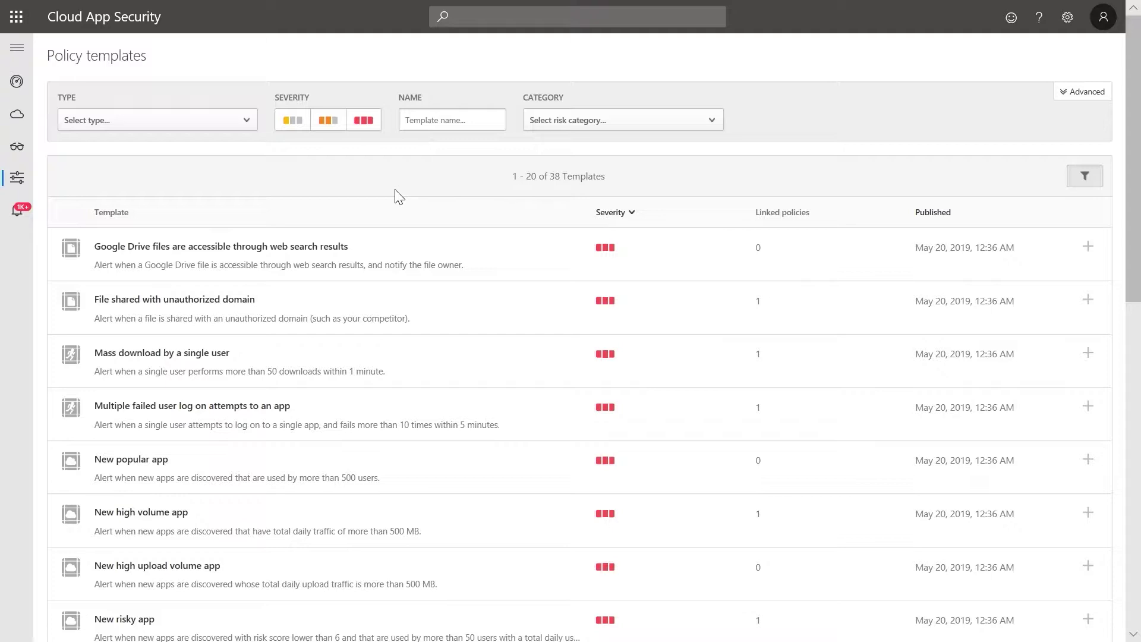
{"action": "left_click", "coordinate": [697, 129]}
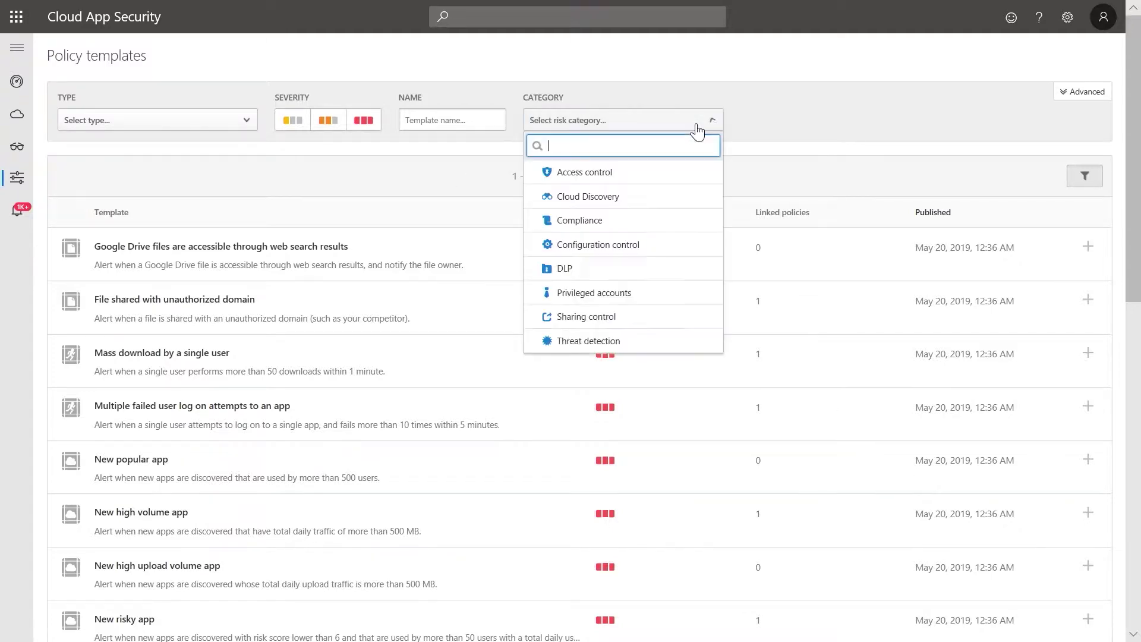
{"action": "left_click", "coordinate": [692, 345]}
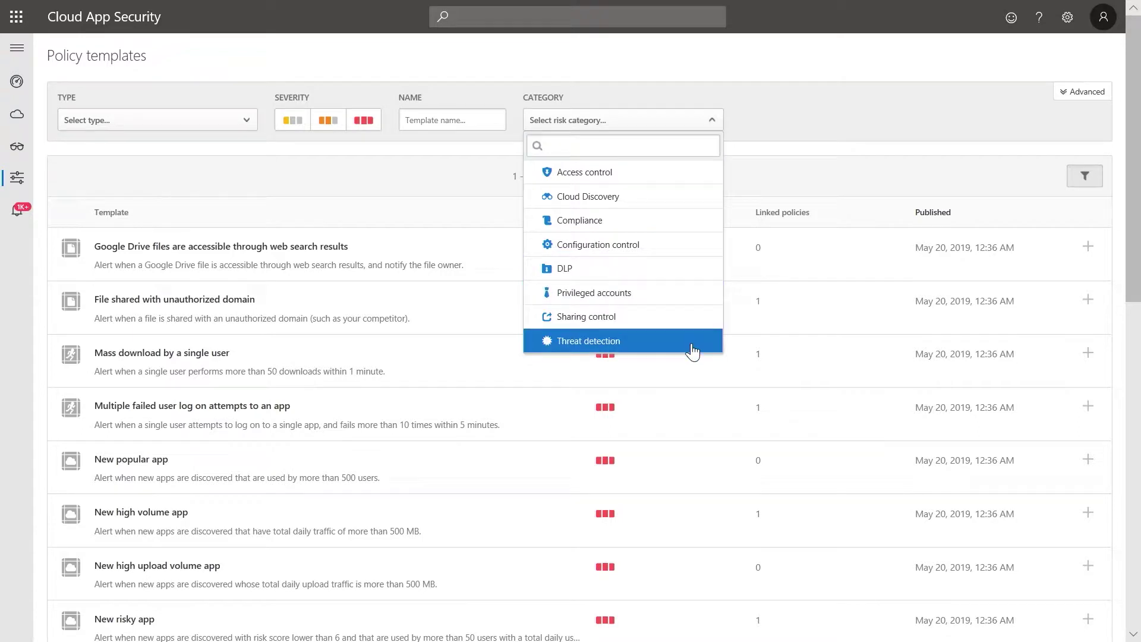
{"action": "left_click", "coordinate": [792, 96]}
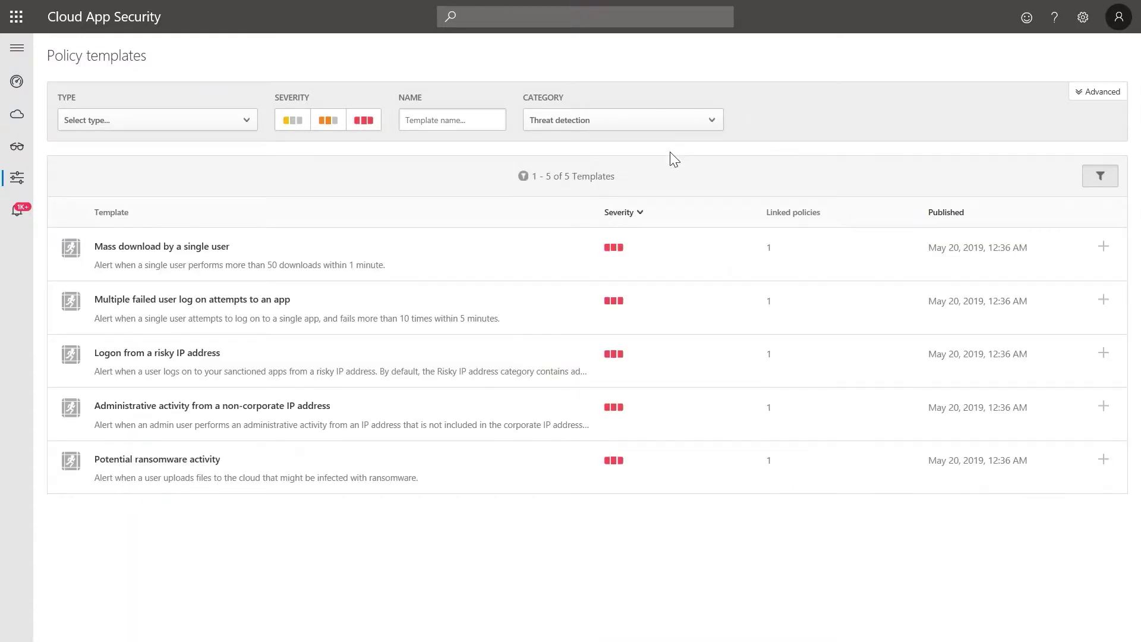
- Start a policy from the non-corporate IP admin activity template and preview its matching activities
{"action": "left_click", "coordinate": [1104, 410]}
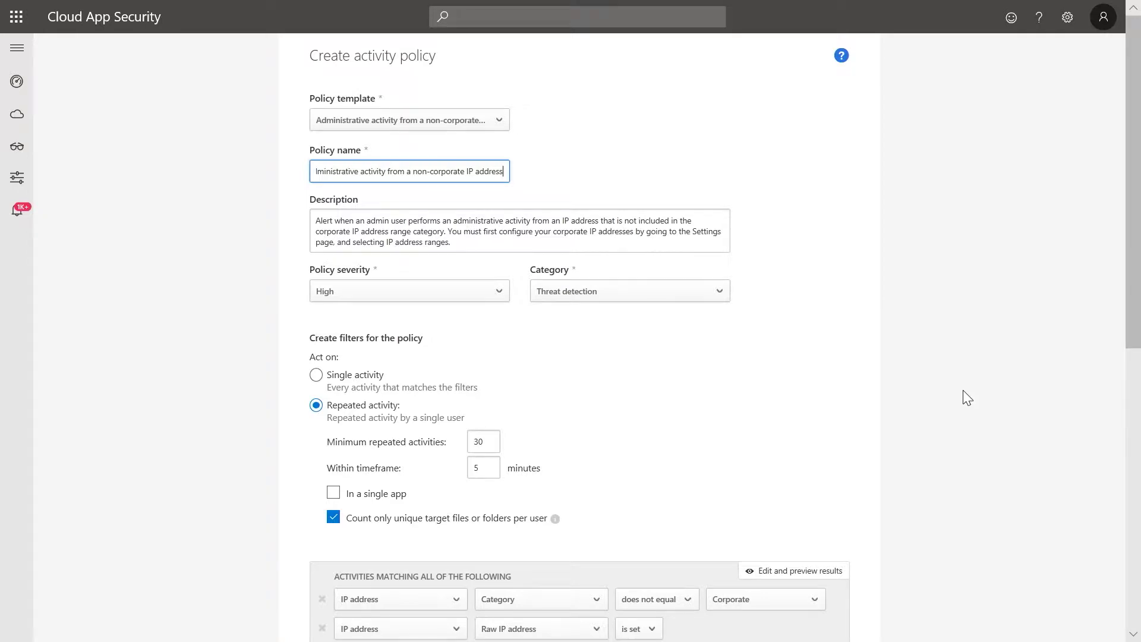
{"action": "scroll", "coordinate": [963, 391], "scroll_direction": "down", "scroll_amount": 4}
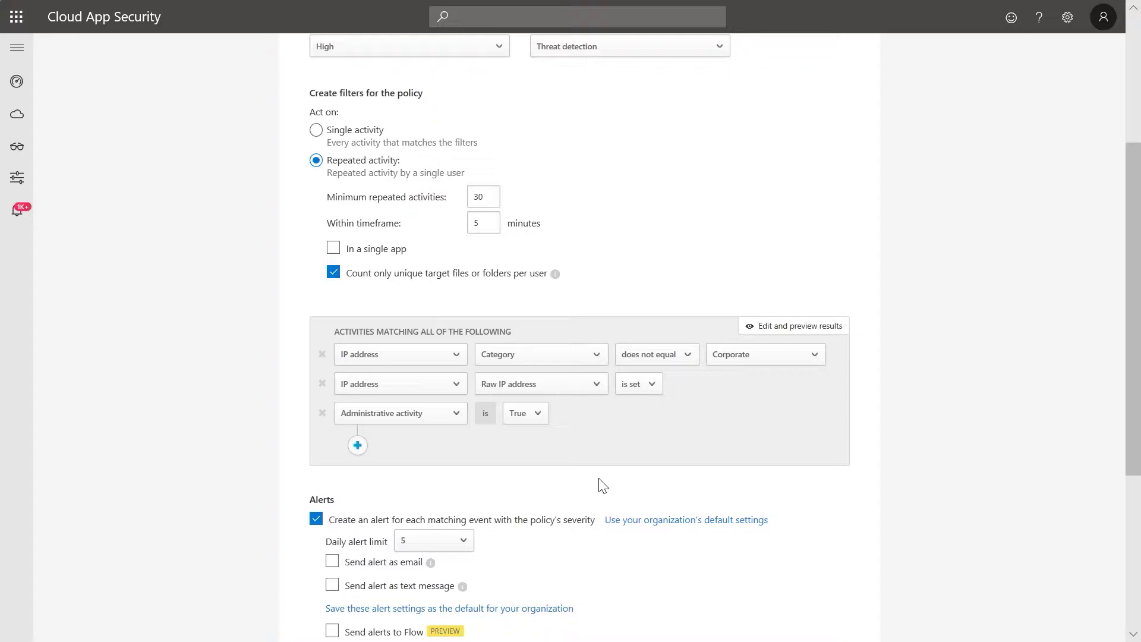
{"action": "left_click", "coordinate": [824, 326]}
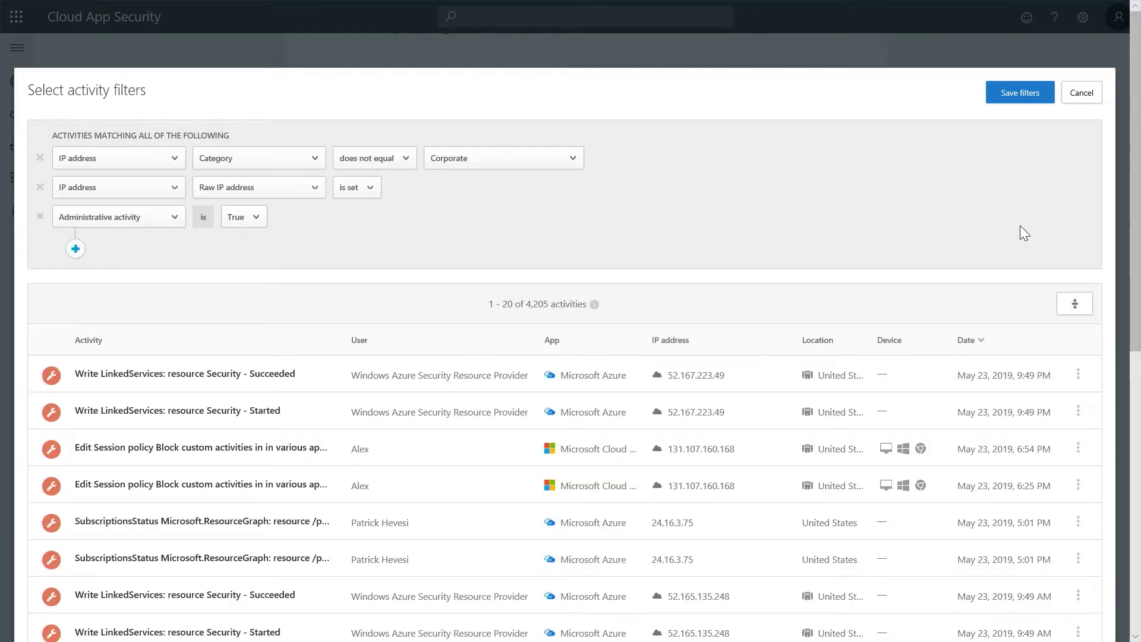
{"action": "left_click", "coordinate": [1091, 97]}
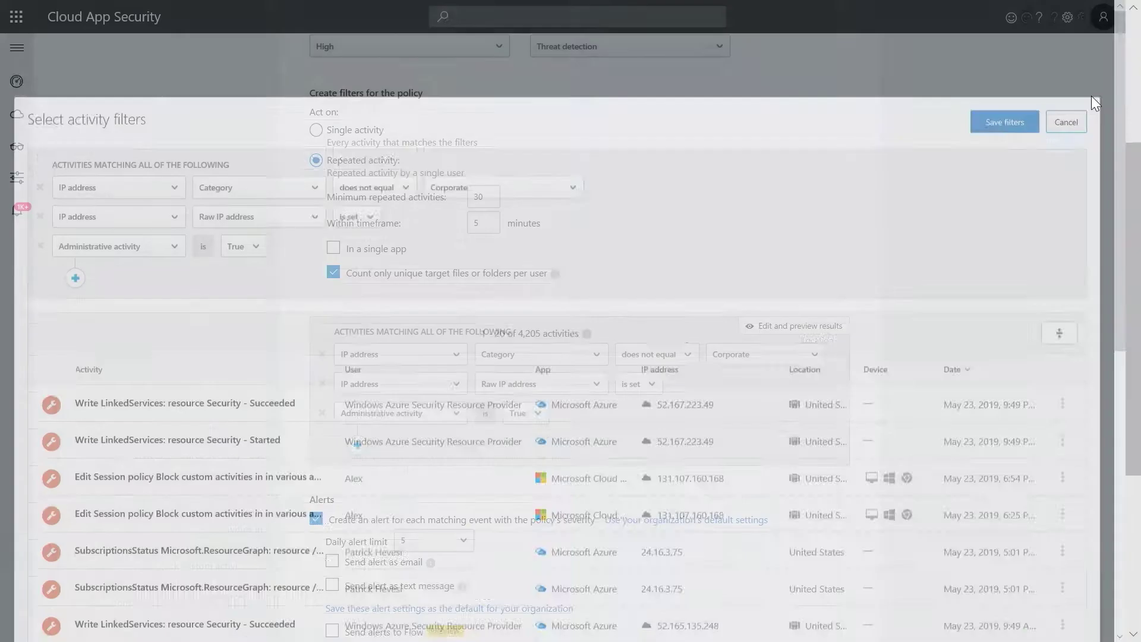
- Save the non-corporate admin IP policy, returning to the list of 21 activity policies
{"action": "scroll", "coordinate": [877, 508], "scroll_direction": "down", "scroll_amount": 5}
{"action": "scroll", "coordinate": [879, 510], "scroll_direction": "down", "scroll_amount": 1}
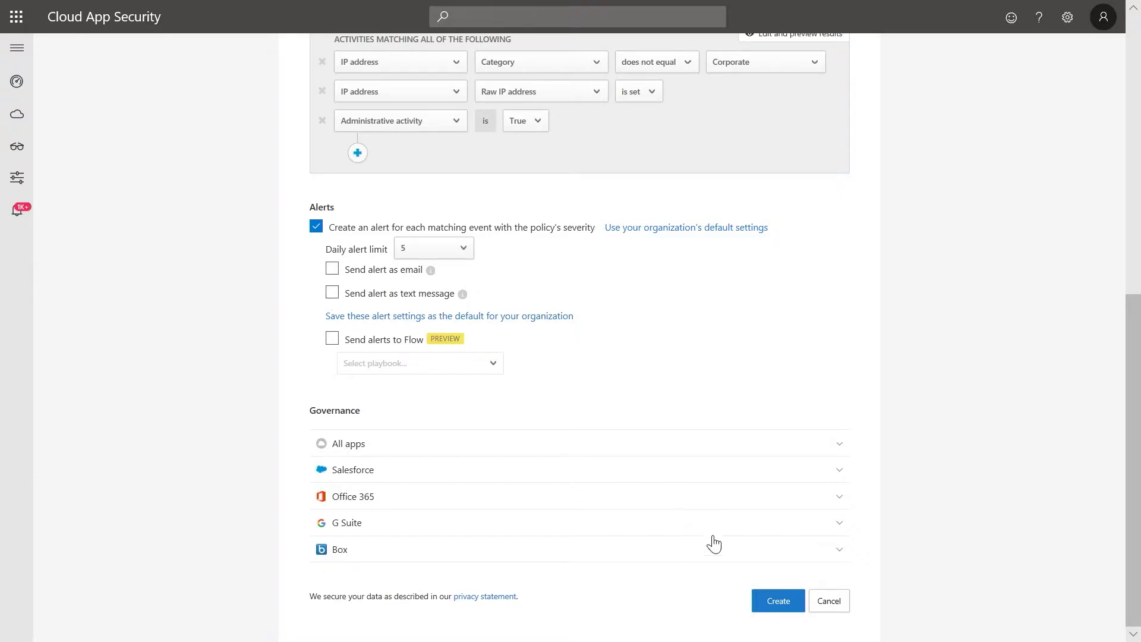
{"action": "left_click", "coordinate": [790, 609]}
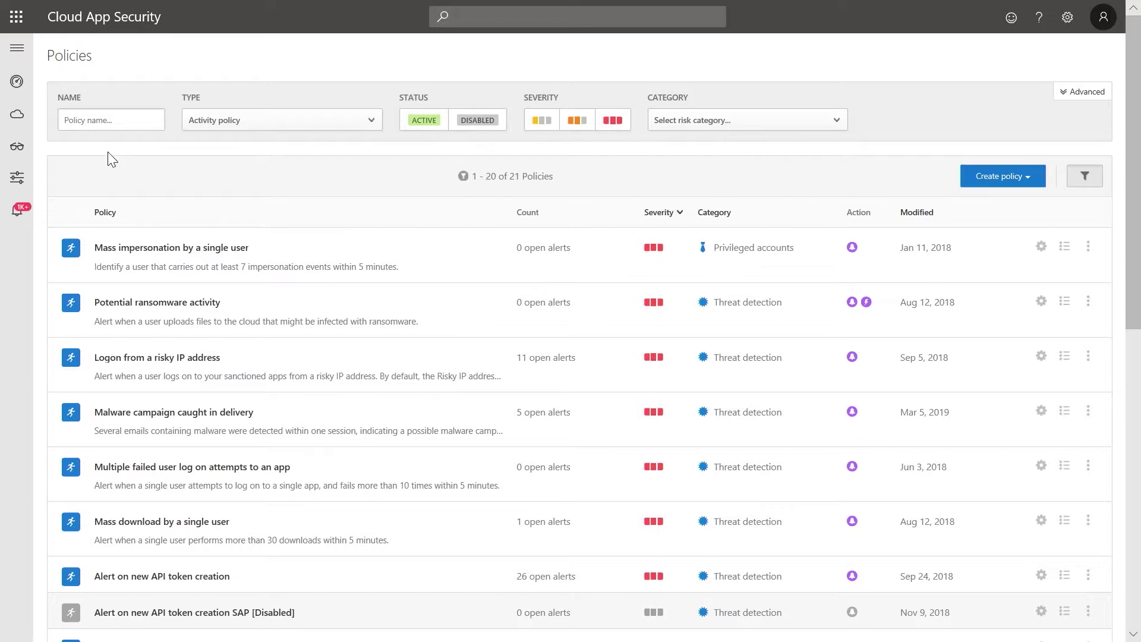
- Start a blank activity policy from the Create policy menu, without a template
{"action": "mouse_move", "coordinate": [15, 189]}
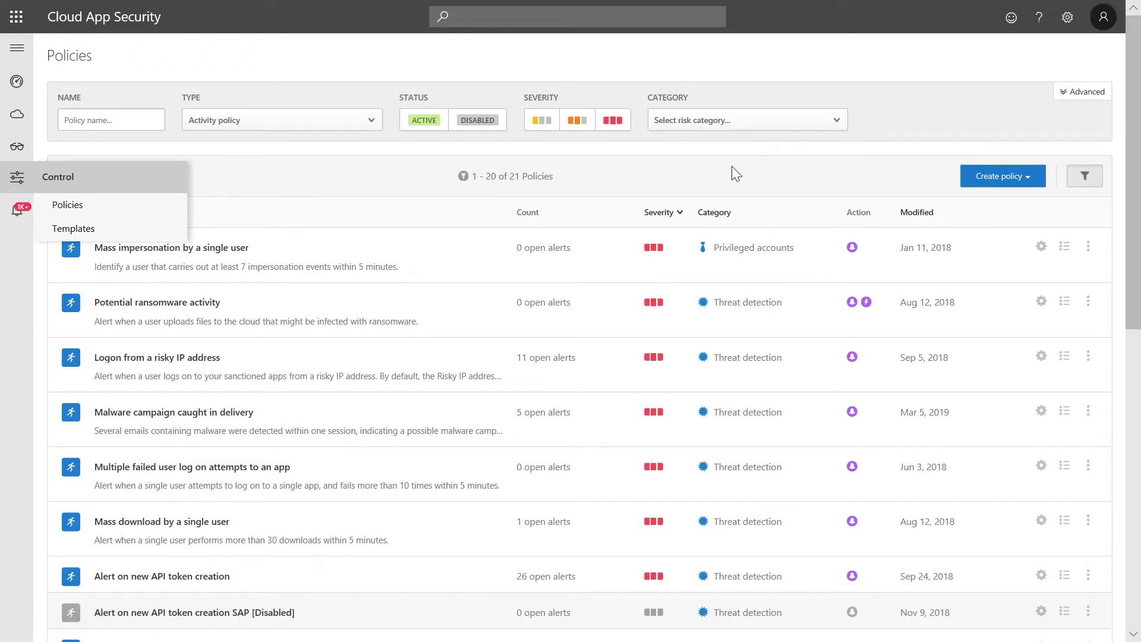
{"action": "left_click", "coordinate": [1032, 178]}
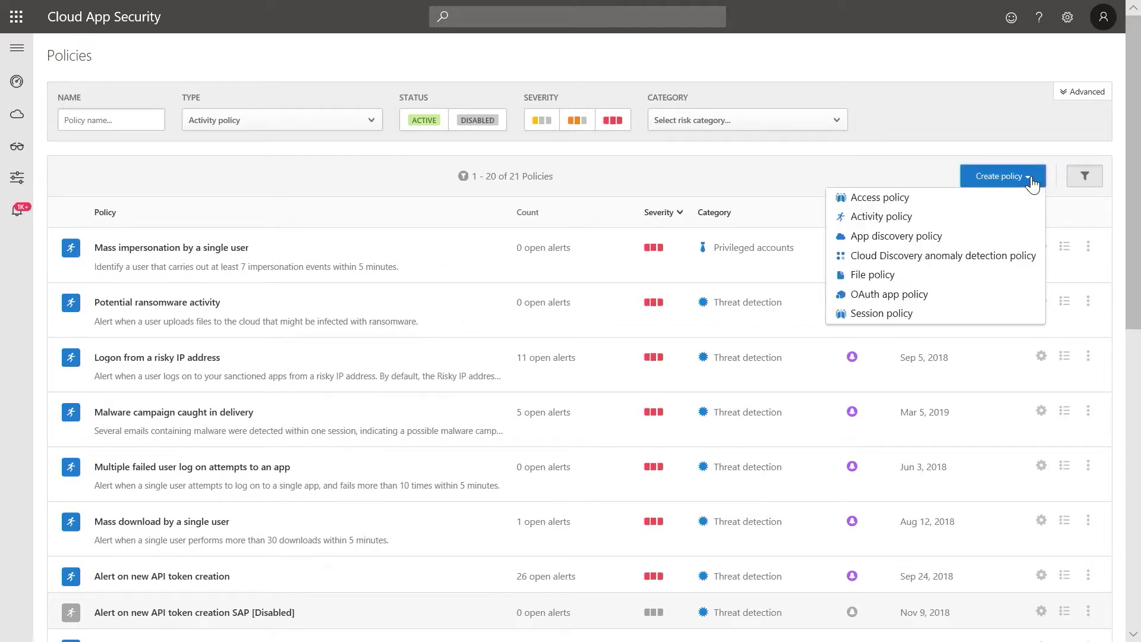
{"action": "left_click", "coordinate": [990, 229]}
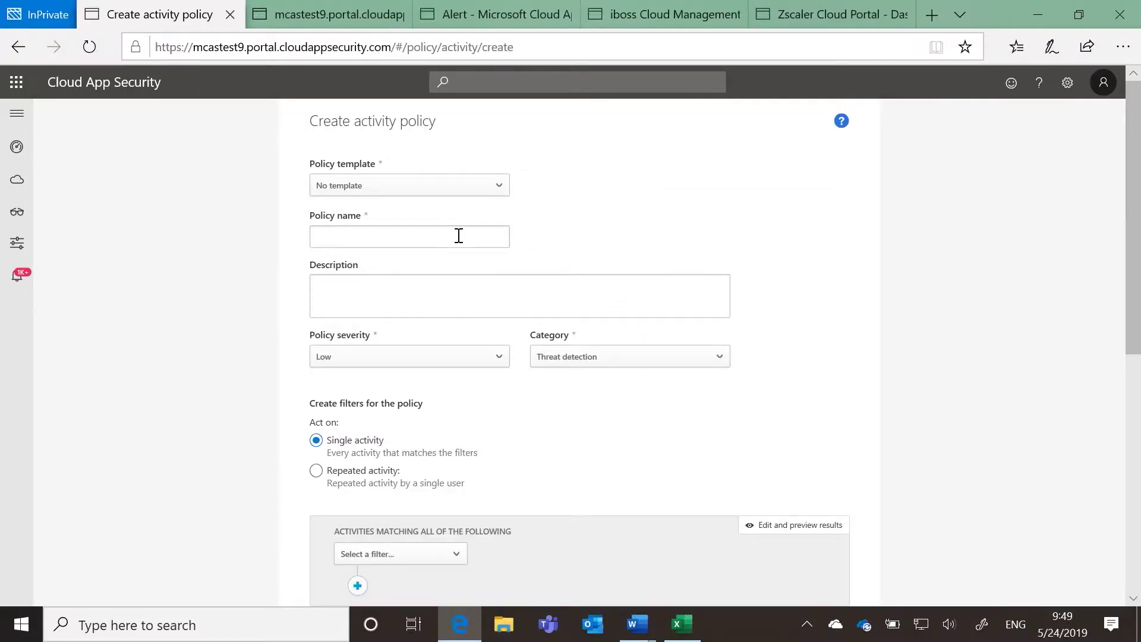
- Name the policy 'Alert when new email forwarding rule is created' and give it Medium severity
{"action": "left_click", "coordinate": [459, 236]}
{"action": "type", "text": "Alert when new email forwarding rule is created"}
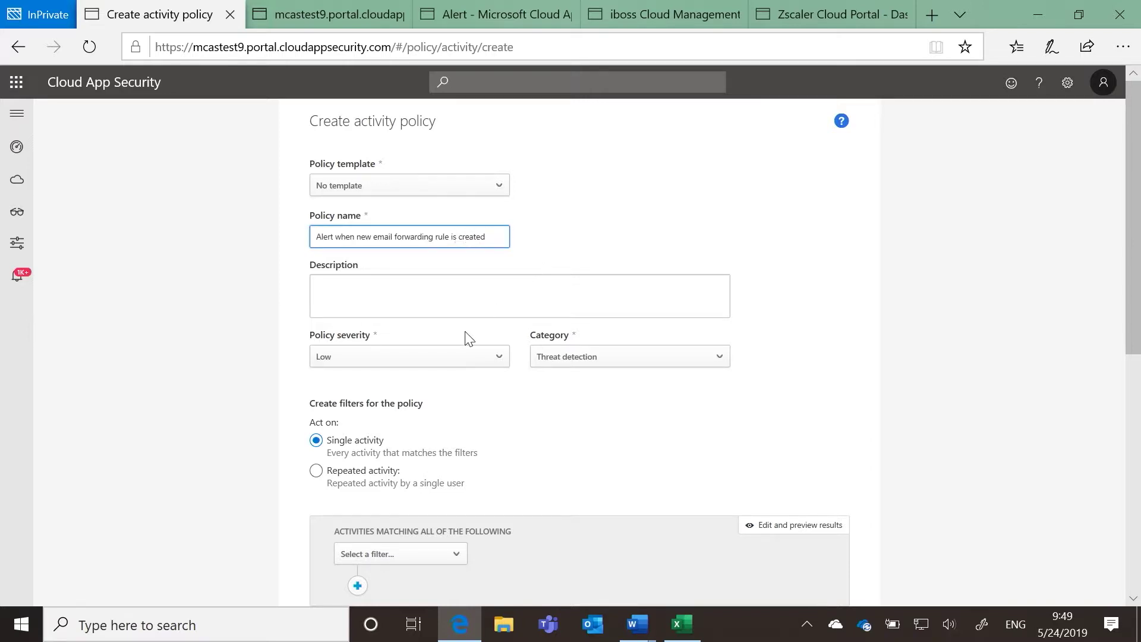
{"action": "left_click", "coordinate": [486, 364]}
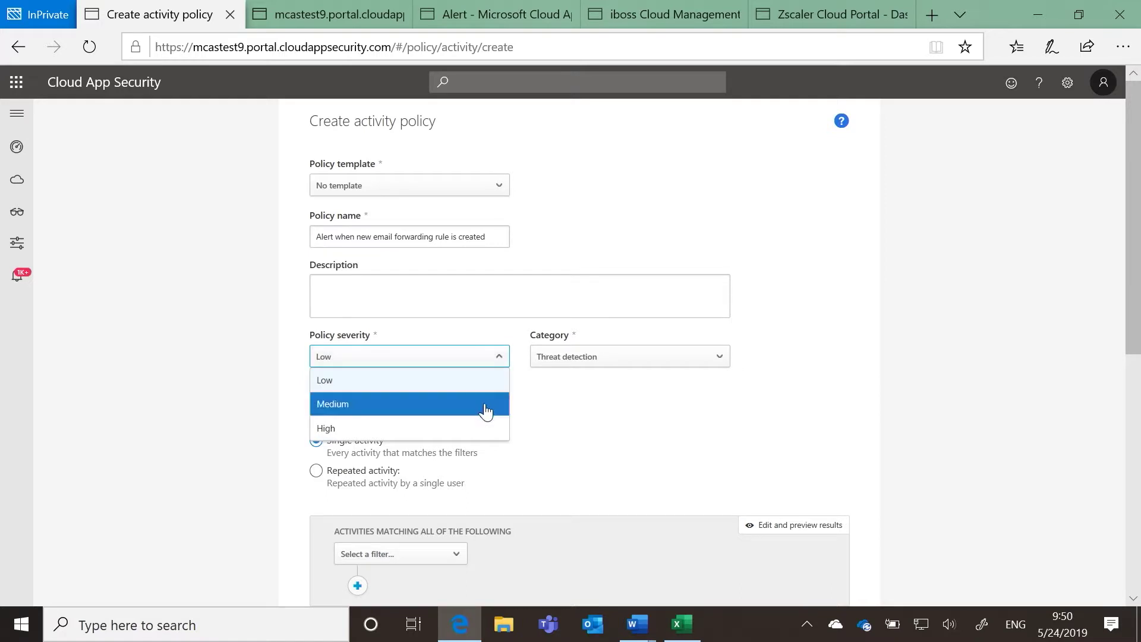
{"action": "left_click", "coordinate": [485, 404]}
{"action": "scroll", "coordinate": [514, 424], "scroll_direction": "down", "scroll_amount": 4}
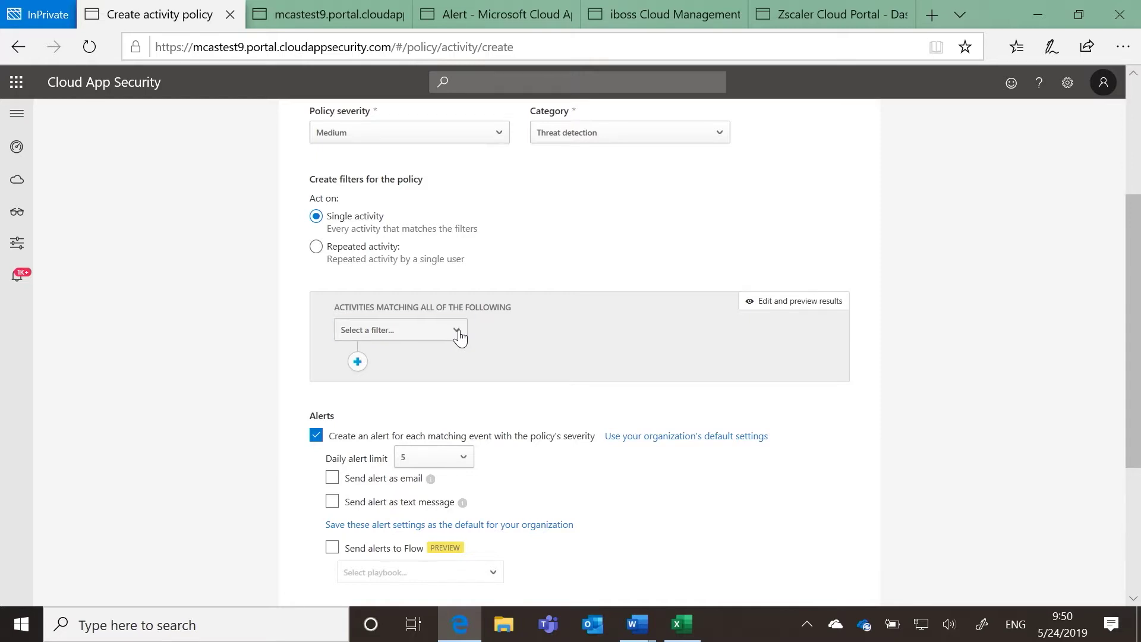
{"action": "left_click", "coordinate": [459, 337]}
- Add a filter where IP address category does not equal Corporate
{"action": "type", "text": "ip"}
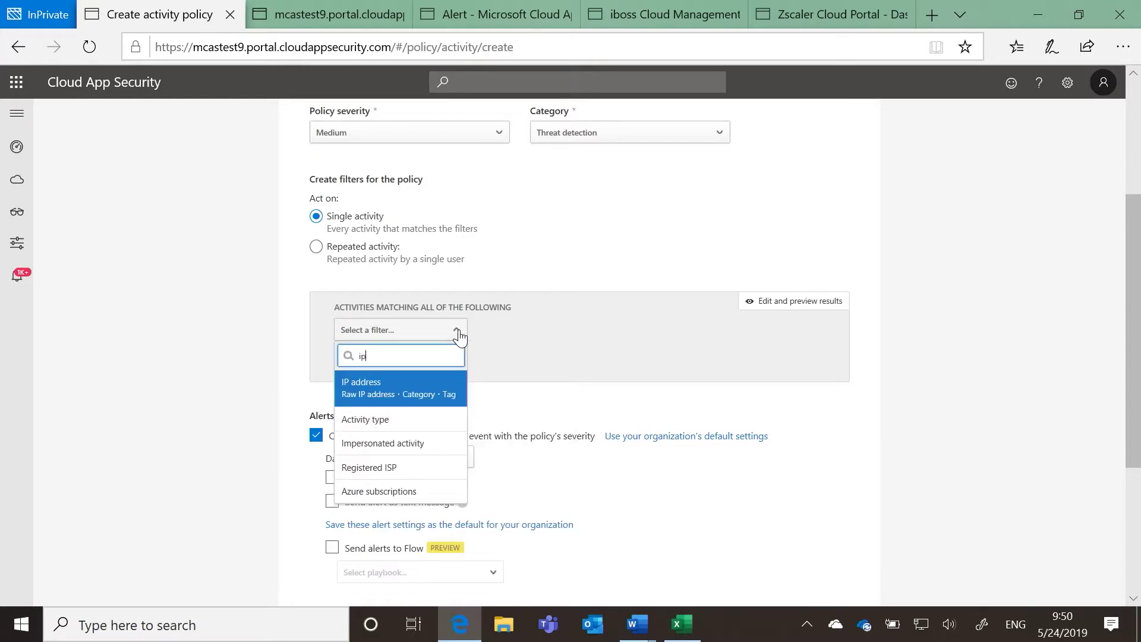
{"action": "left_click", "coordinate": [435, 387]}
{"action": "left_click", "coordinate": [572, 331]}
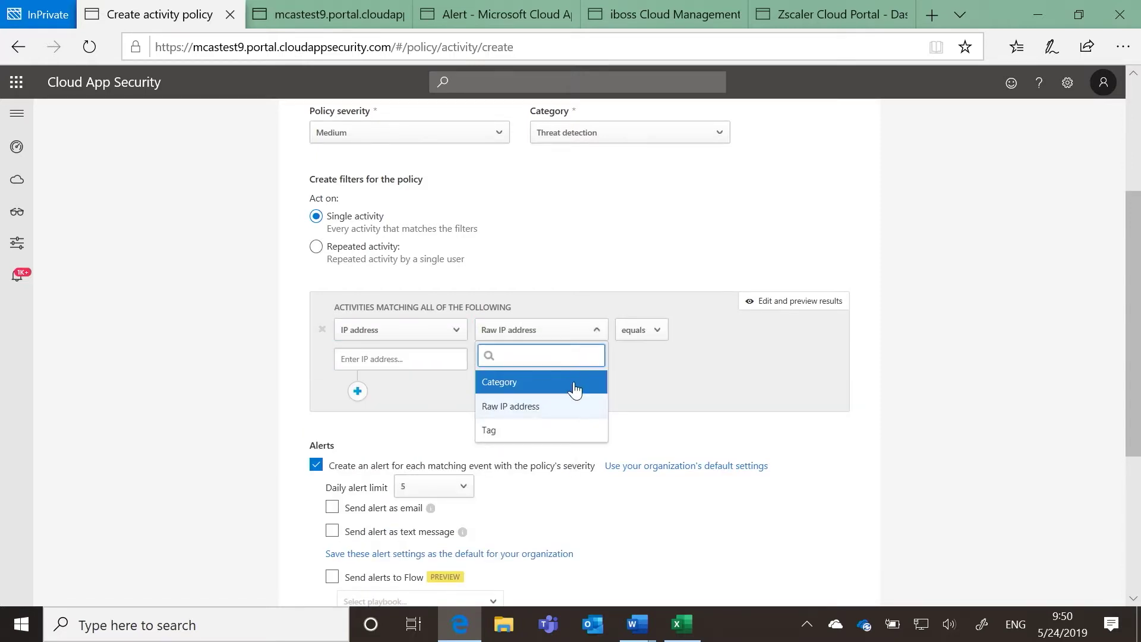
{"action": "left_click", "coordinate": [573, 382]}
{"action": "left_click", "coordinate": [656, 333]}
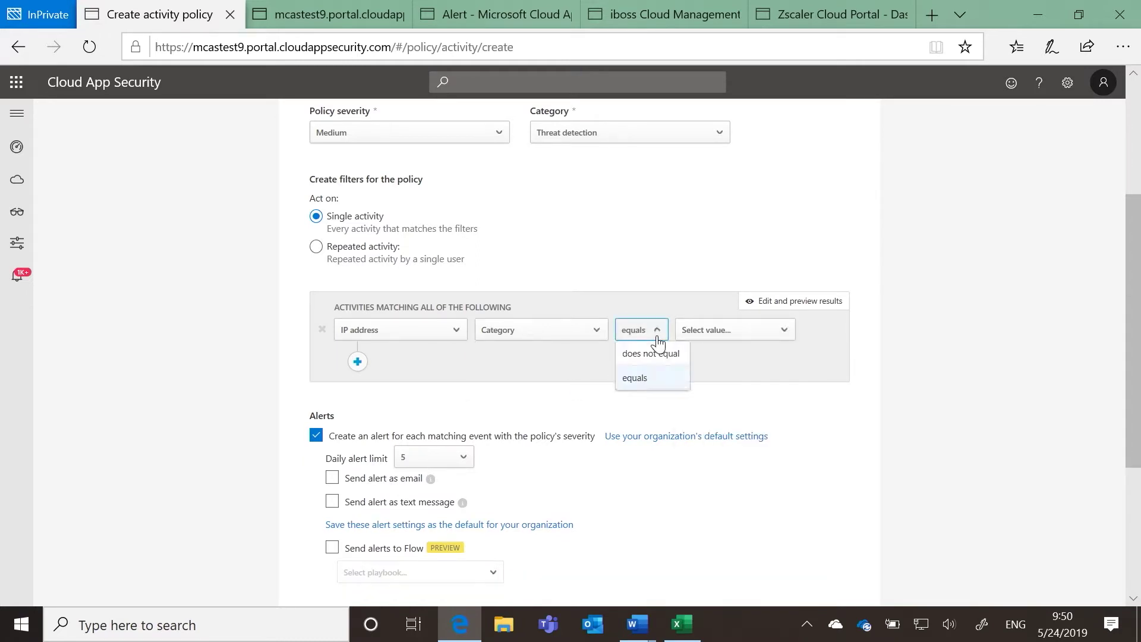
{"action": "left_click", "coordinate": [678, 353]}
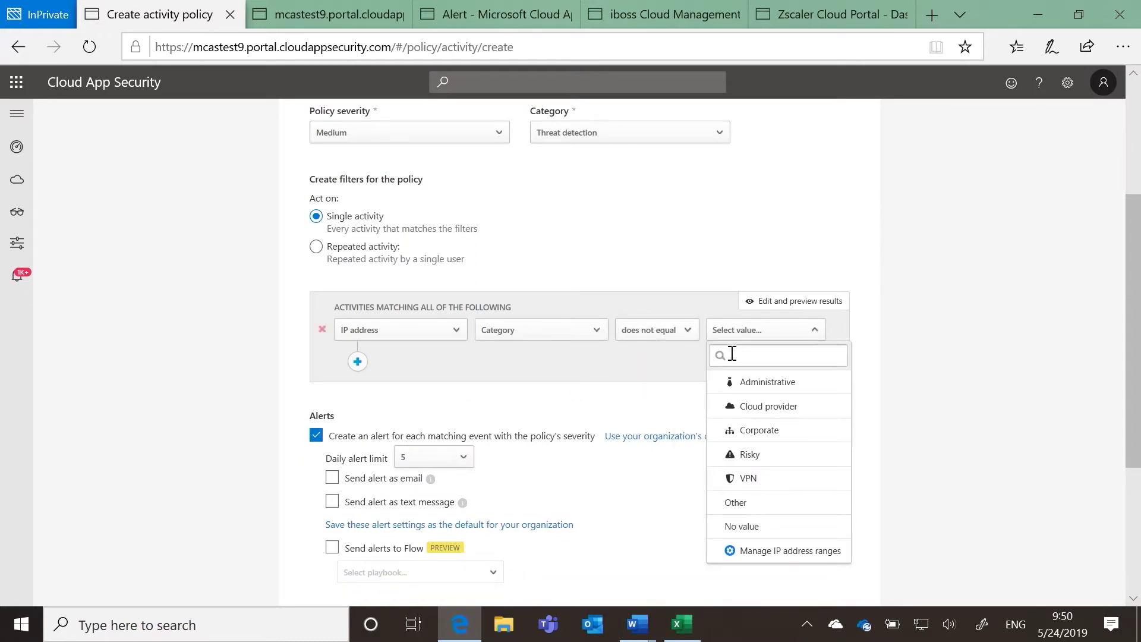
{"action": "left_click", "coordinate": [808, 432]}
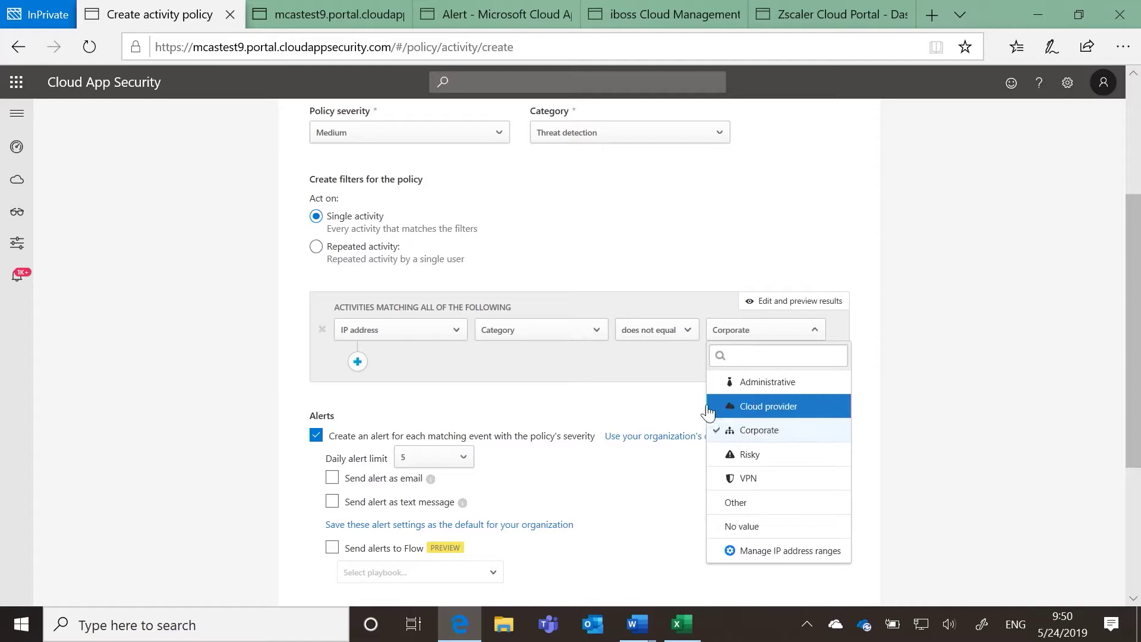
{"action": "left_click", "coordinate": [648, 390]}
- Add a second filter requiring that a raw IP address is set
{"action": "left_click", "coordinate": [357, 361]}
{"action": "left_click", "coordinate": [355, 362]}
{"action": "type", "text": "ip"}
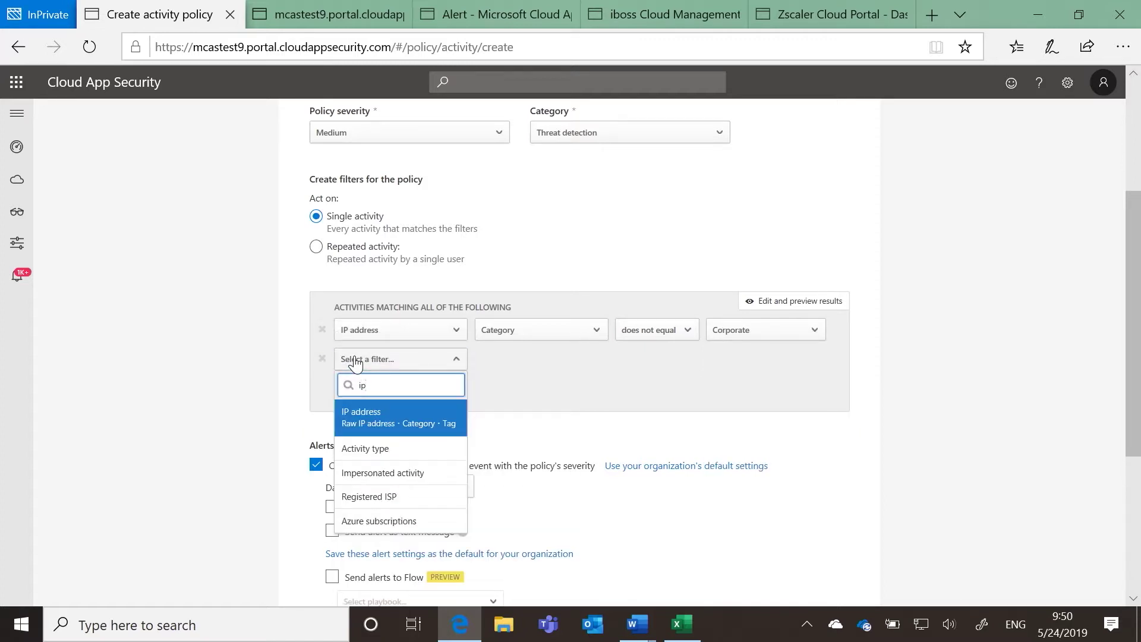
{"action": "left_click", "coordinate": [410, 419]}
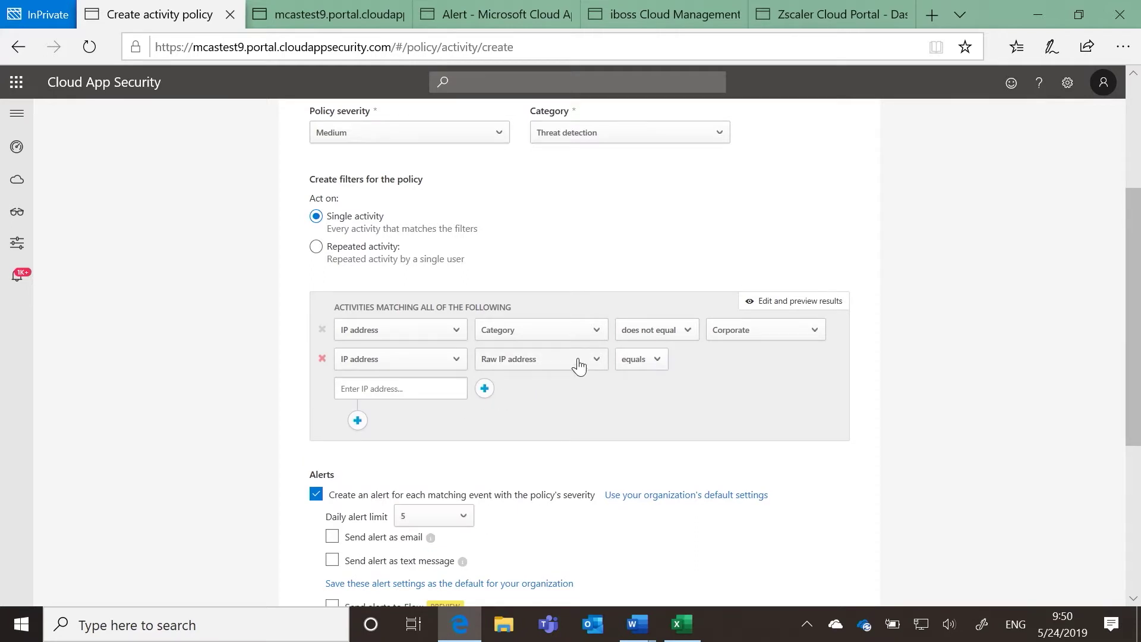
{"action": "left_click", "coordinate": [657, 361]}
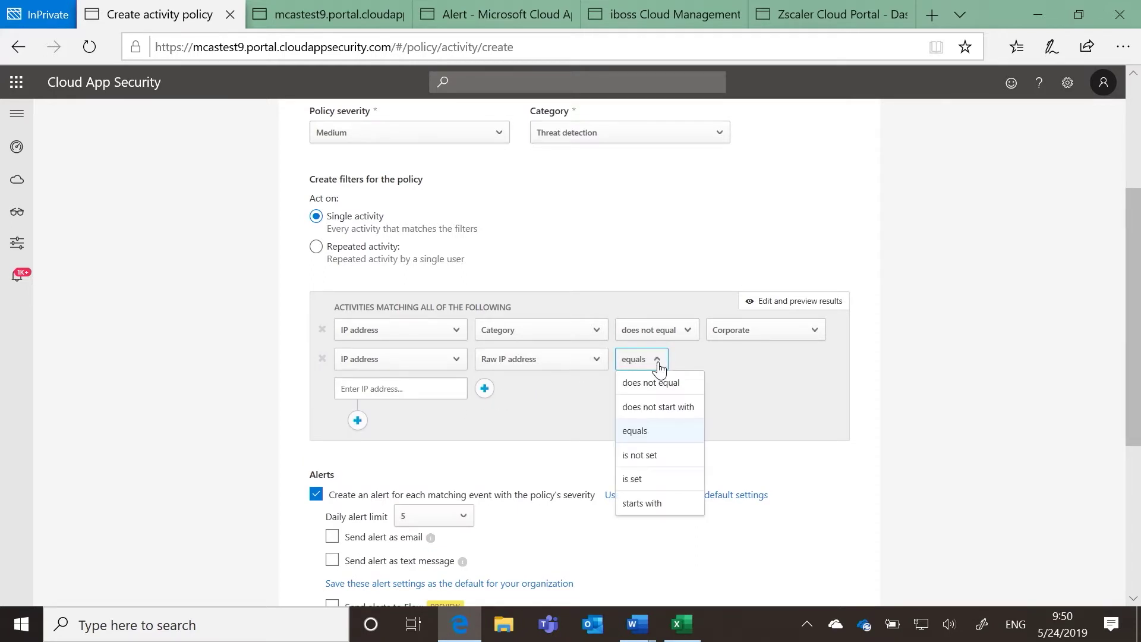
{"action": "left_click", "coordinate": [676, 493]}
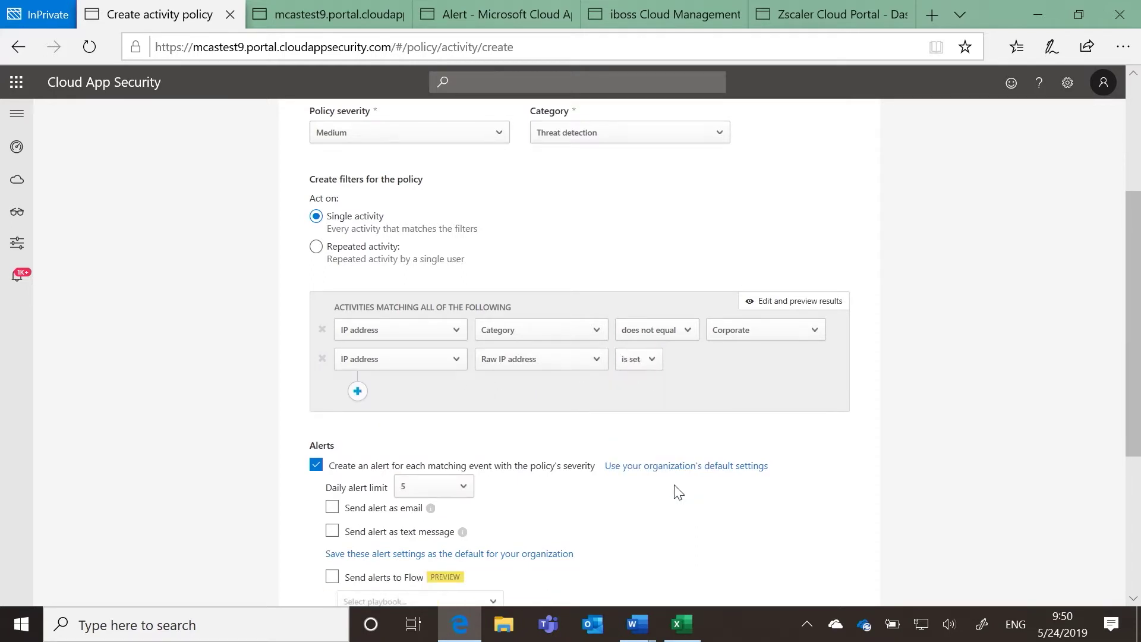
- Filter Activity type to New-InboxRule and Set-InboxRule, then preview the matching activities
{"action": "left_click", "coordinate": [357, 391]}
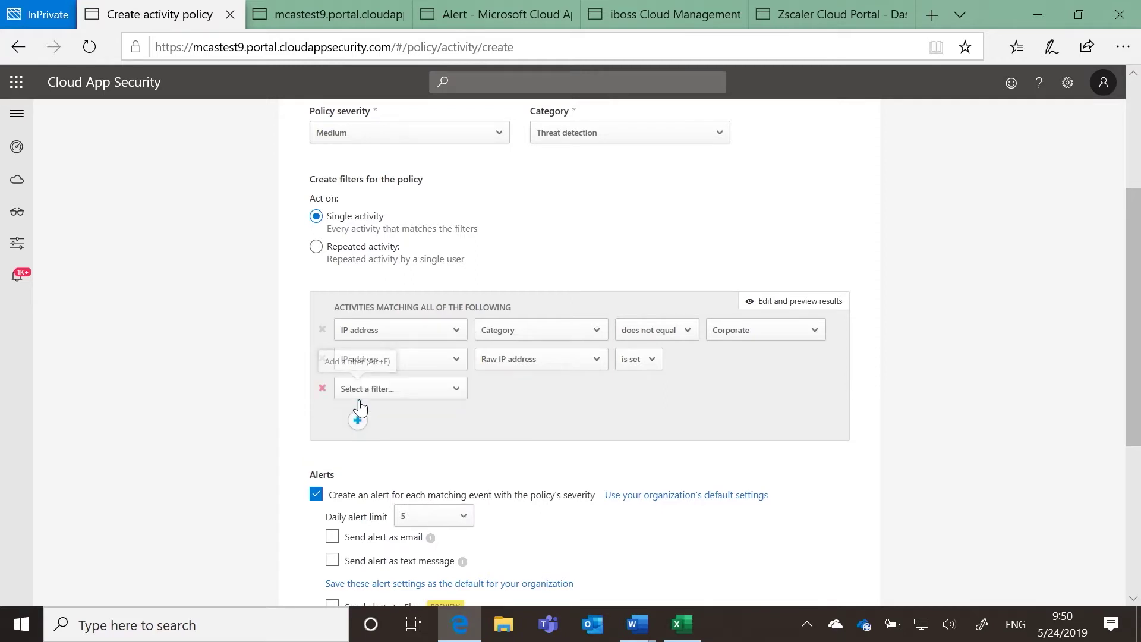
{"action": "left_click", "coordinate": [406, 395]}
{"action": "type", "text": "acti"}
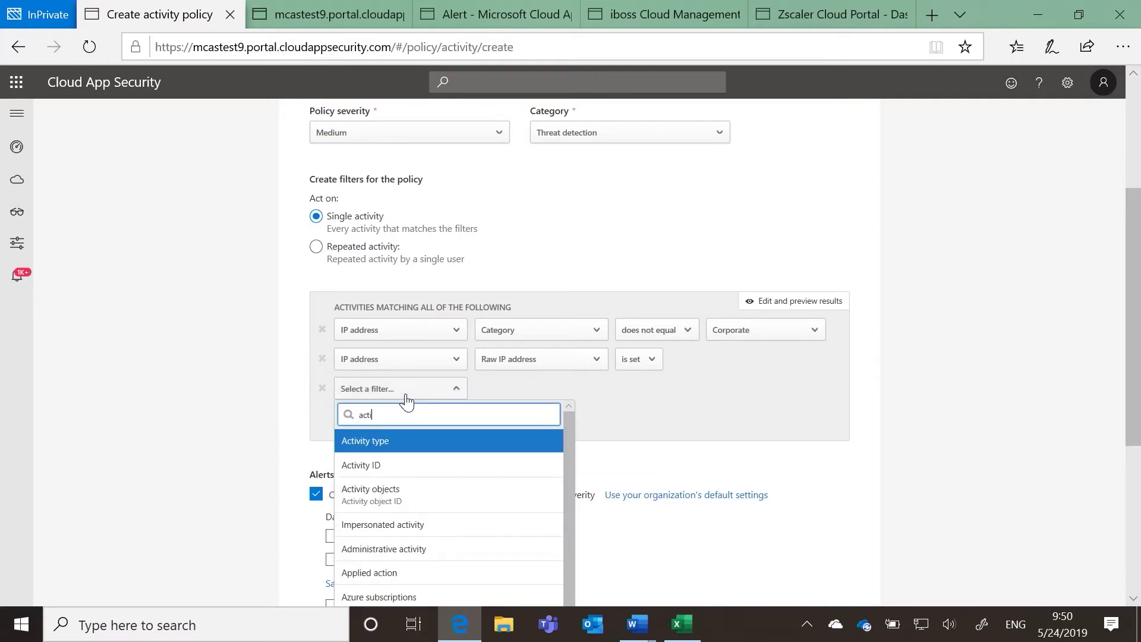
{"action": "left_click", "coordinate": [443, 443]}
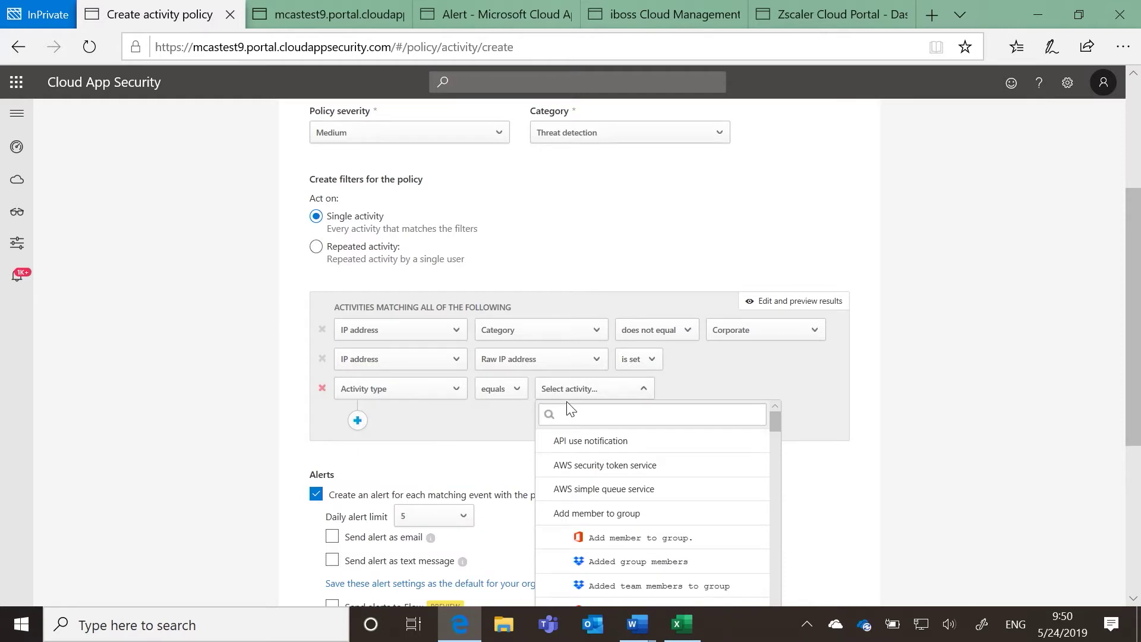
{"action": "left_click", "coordinate": [580, 412]}
{"action": "type", "text": "inb"}
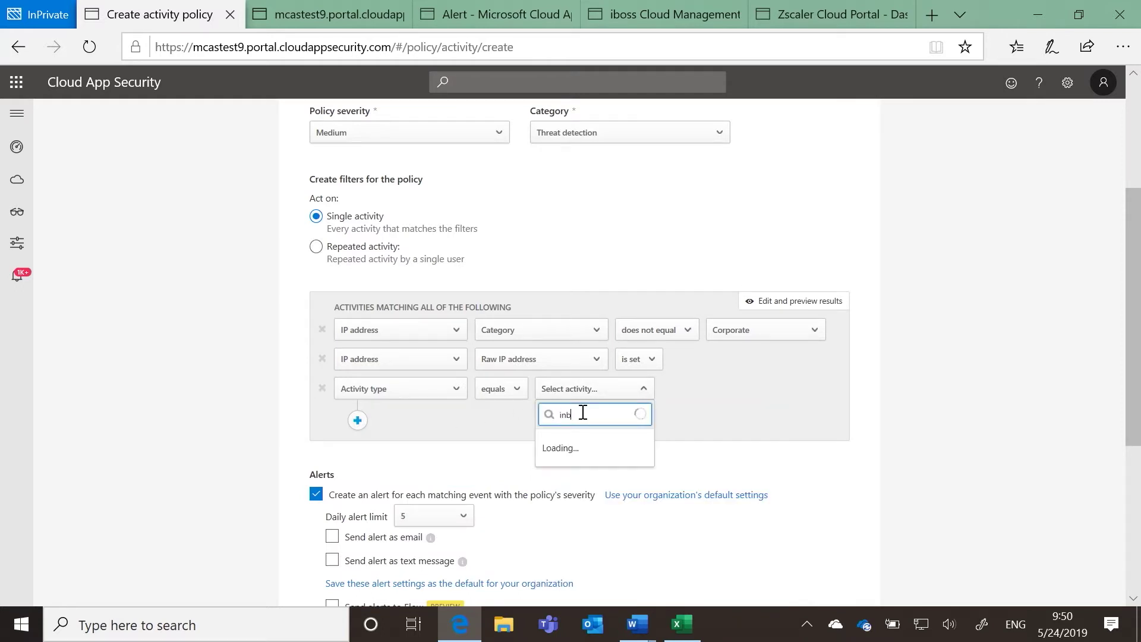
{"action": "type", "text": "ox"}
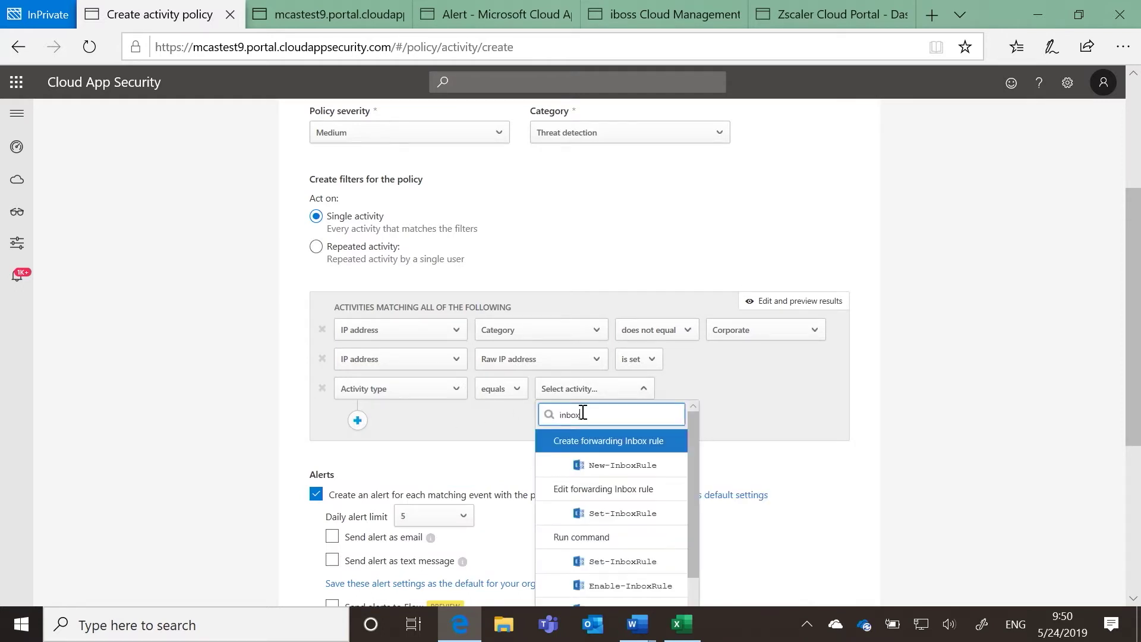
{"action": "left_click", "coordinate": [669, 470]}
{"action": "left_click", "coordinate": [664, 523]}
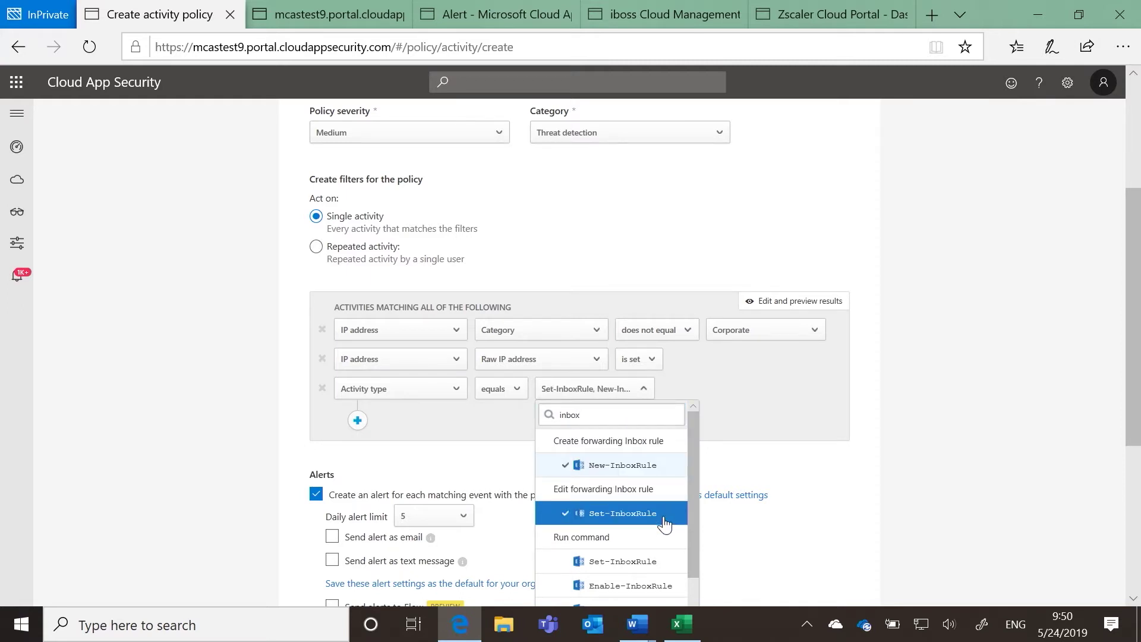
{"action": "left_click", "coordinate": [841, 426]}
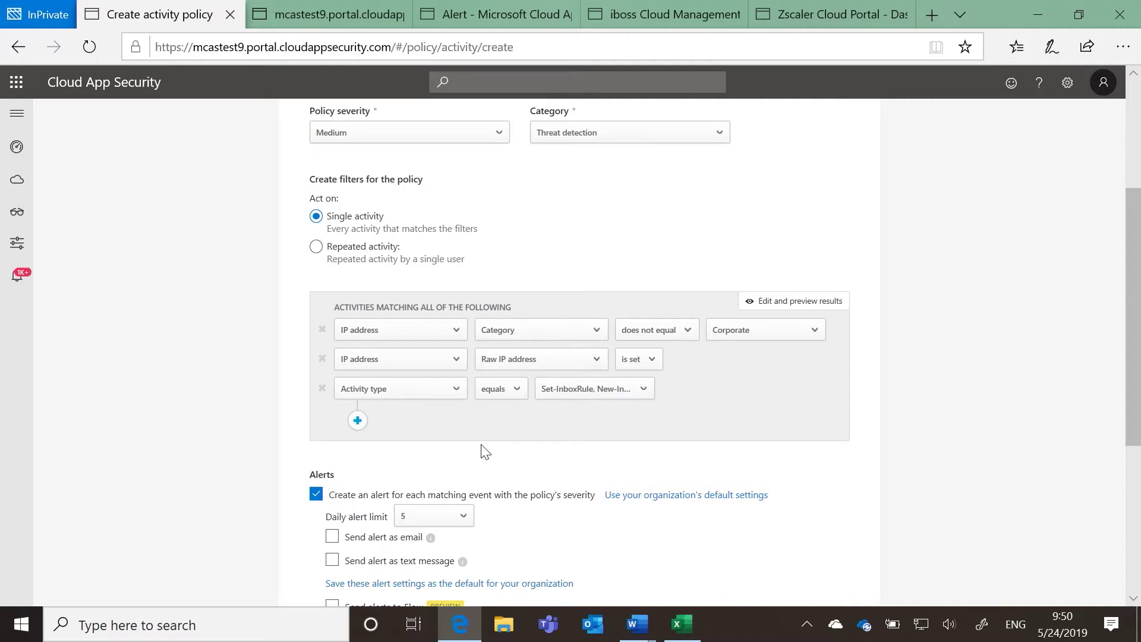
{"action": "left_click", "coordinate": [837, 305]}
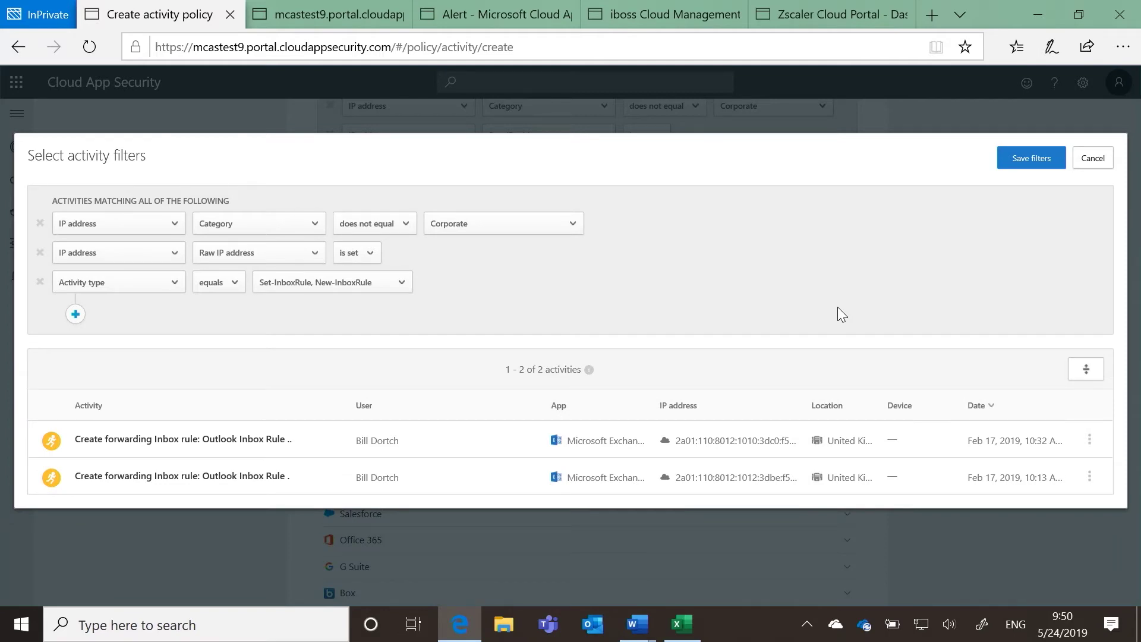
{"action": "left_click", "coordinate": [1107, 159]}
- Save the 'Alert when new email forwarding rule is created' activity policy
{"action": "scroll", "coordinate": [596, 497], "scroll_direction": "down", "scroll_amount": 3}
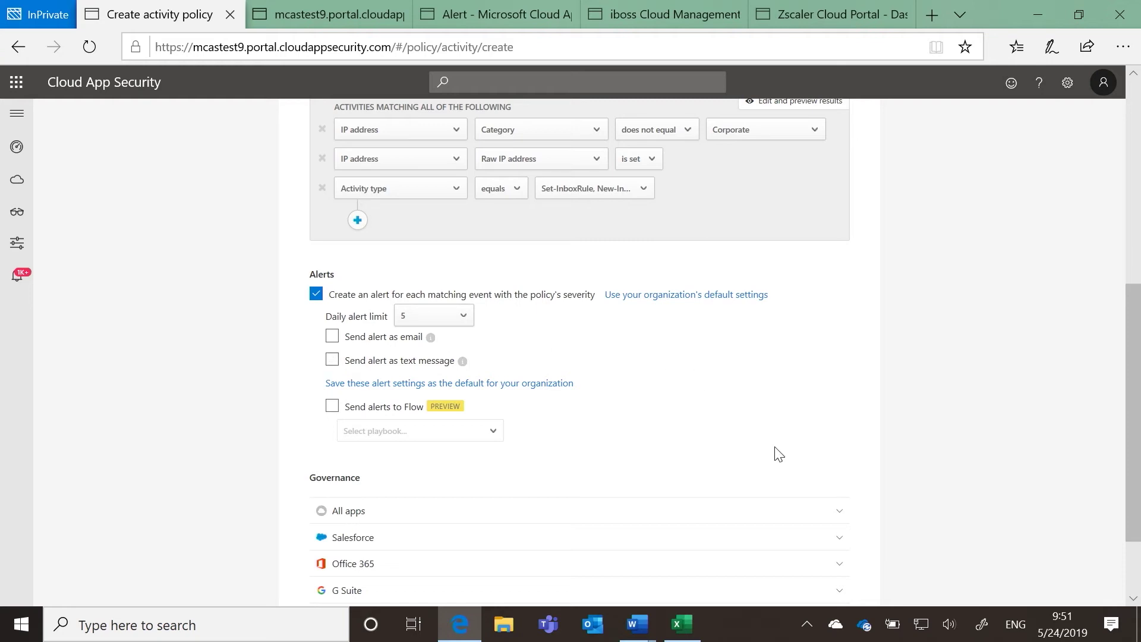
{"action": "scroll", "coordinate": [777, 454], "scroll_direction": "down", "scroll_amount": 2}
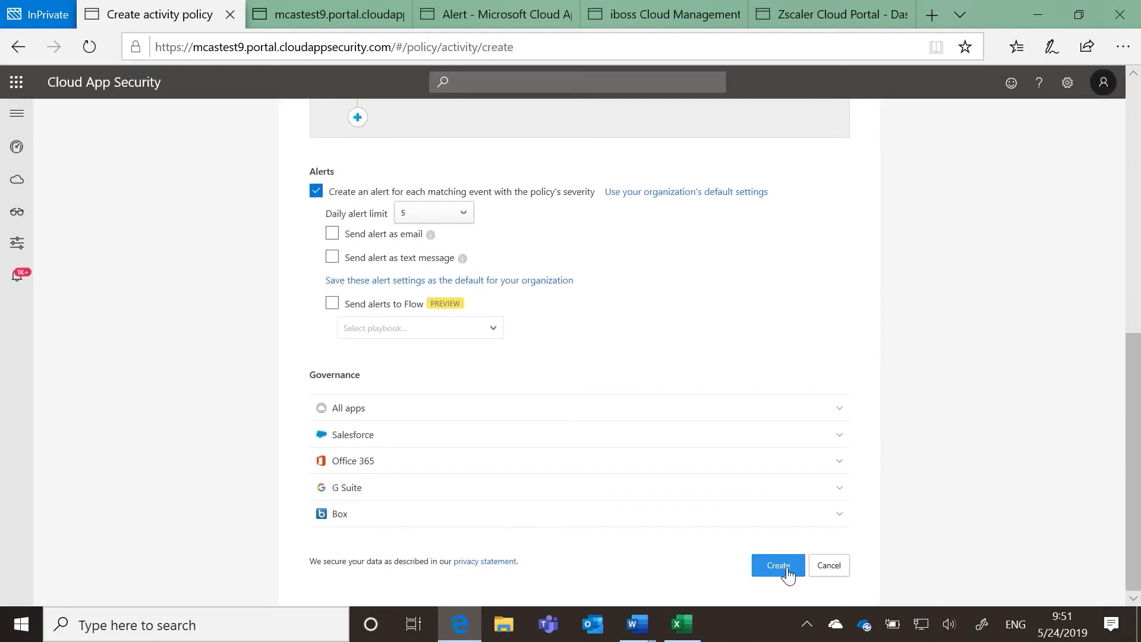
{"action": "left_click", "coordinate": [779, 566]}
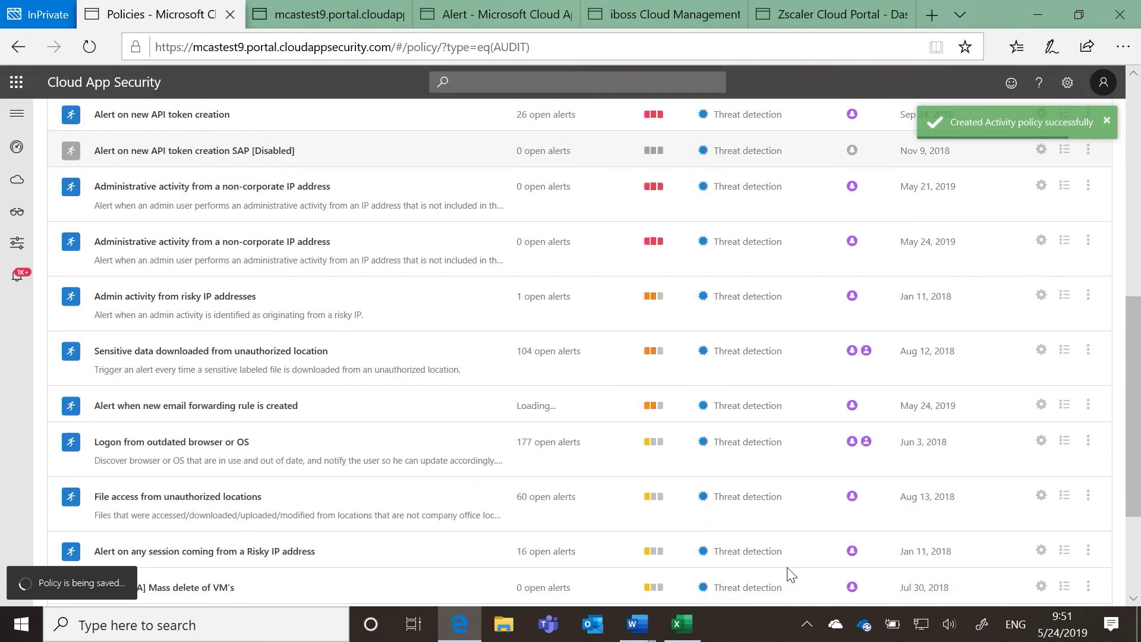